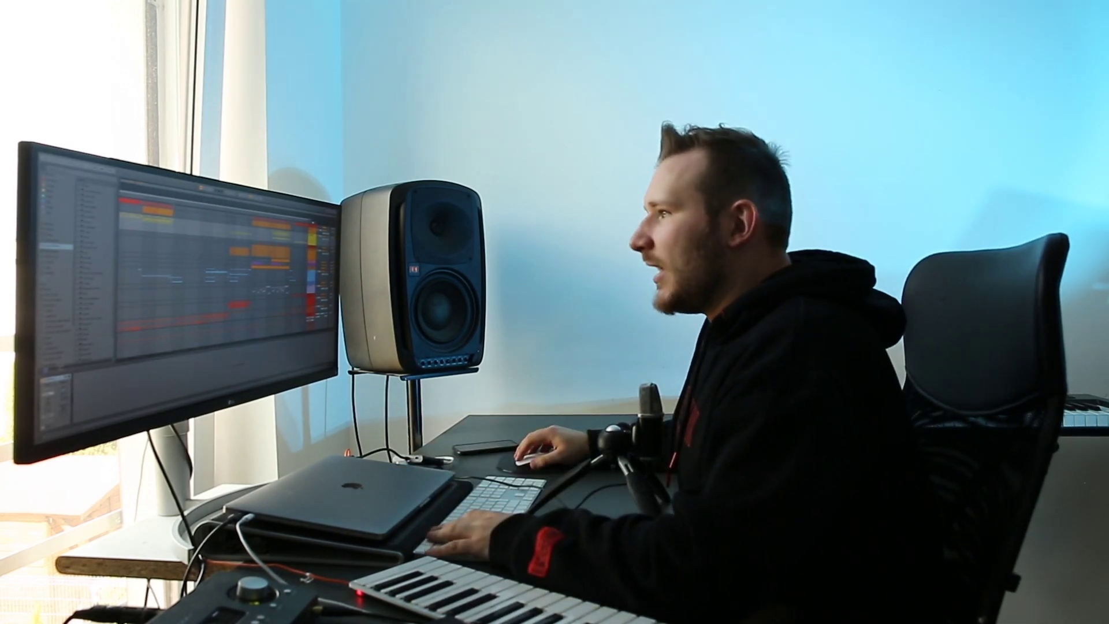
Expand the DROP MELODY group and look over the lead tracks inside it.
scroll(220, 260, down, 2)
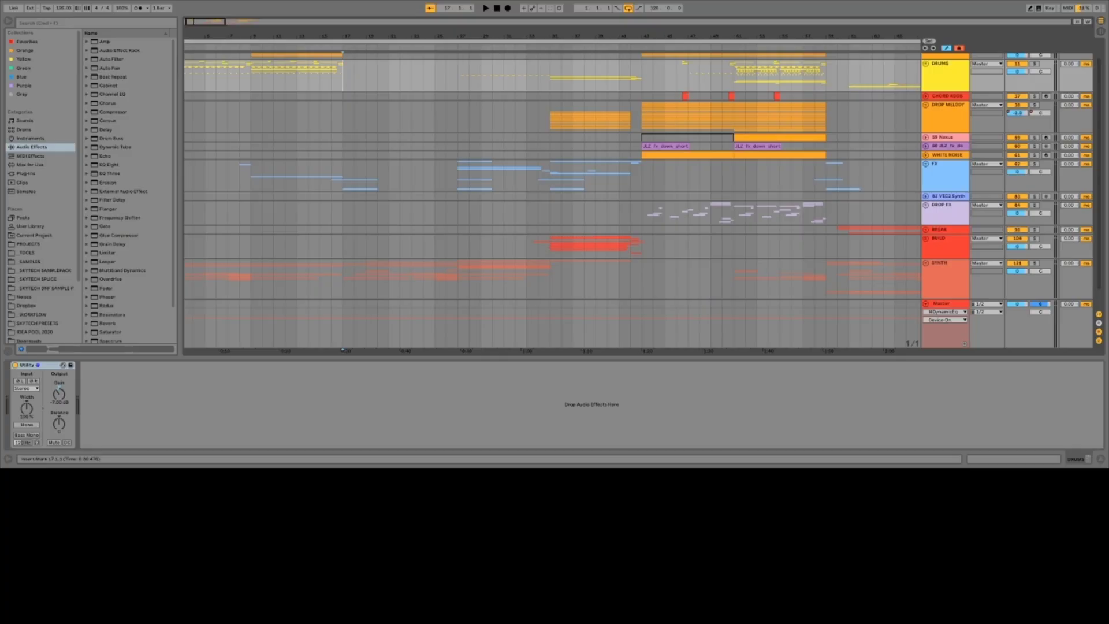
scroll(577, 174, up, 2)
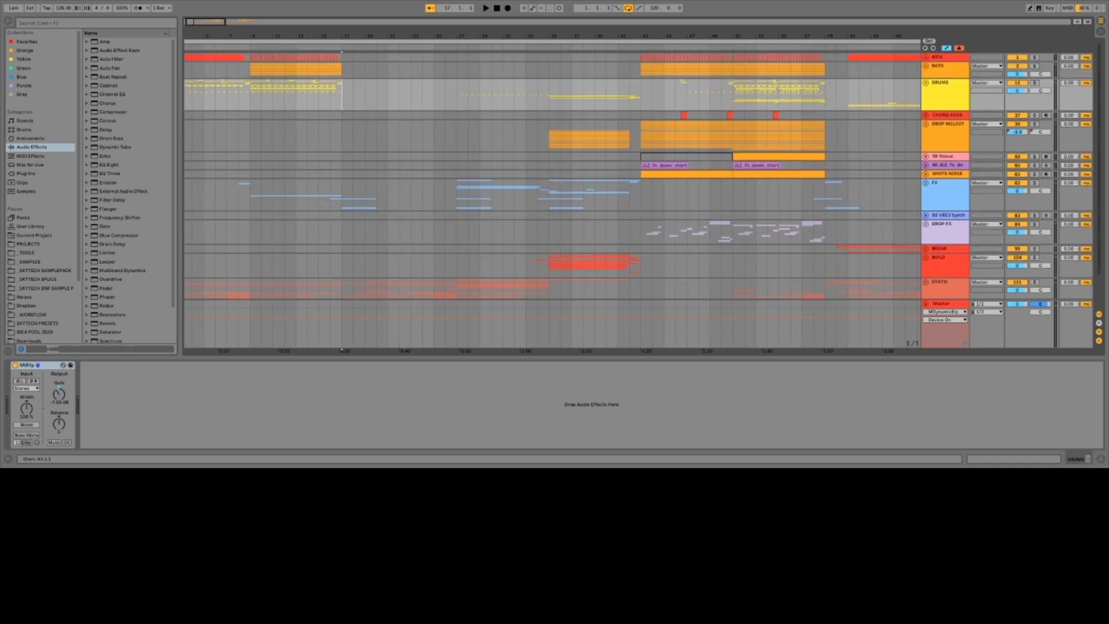
click(644, 136)
key(u)
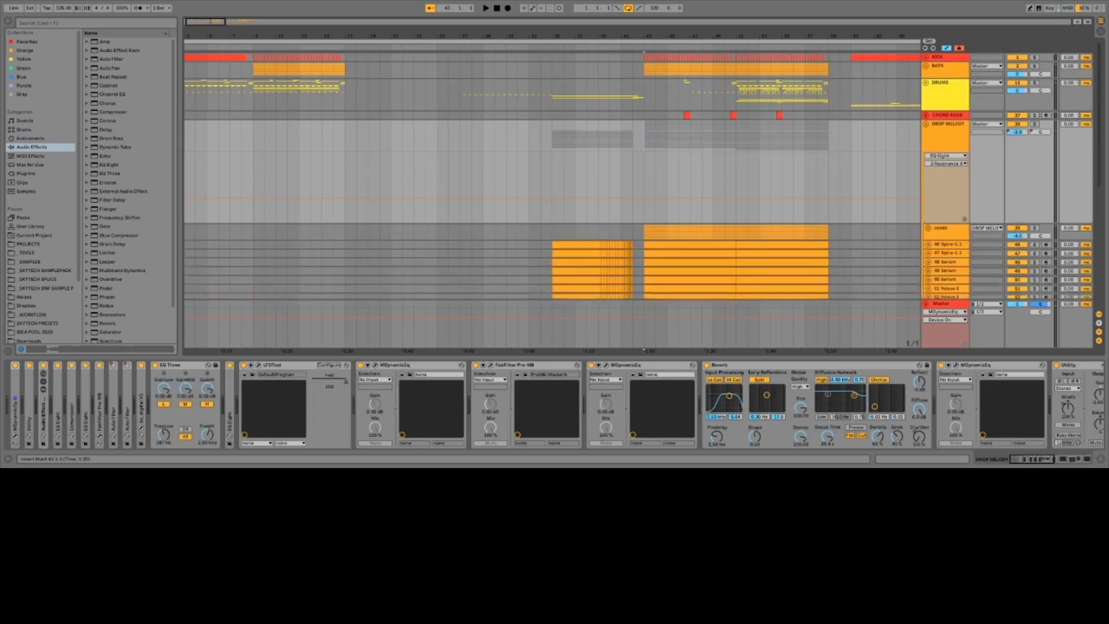
scroll(552, 199, down, 3)
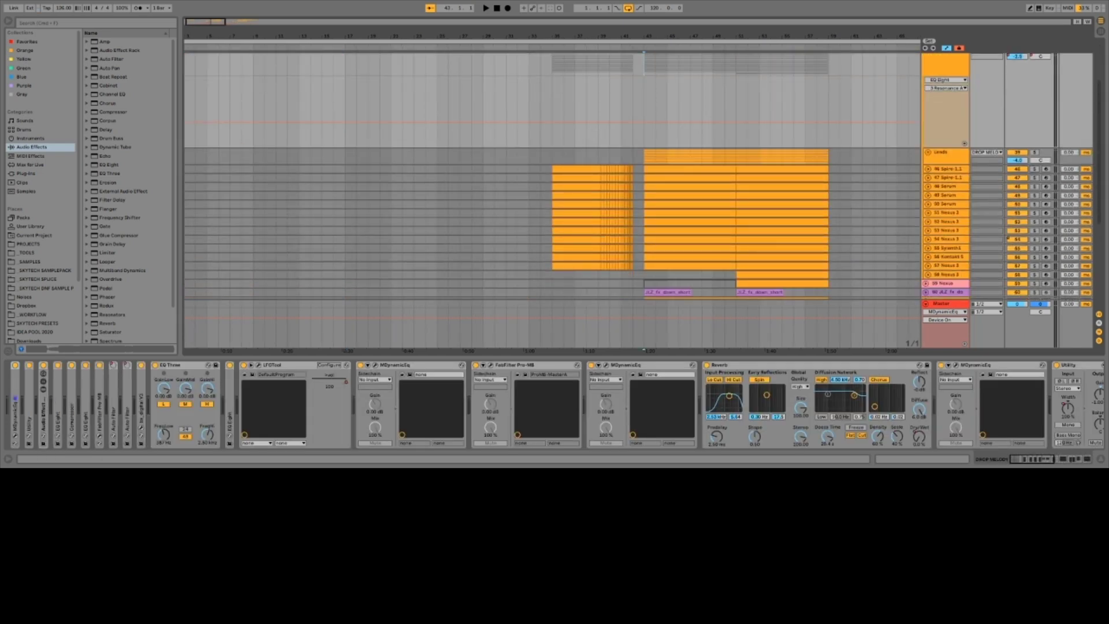
Audition the first Spire lead layer of the drop and examine the notes in its MIDI clip.
click(947, 169)
key(space)
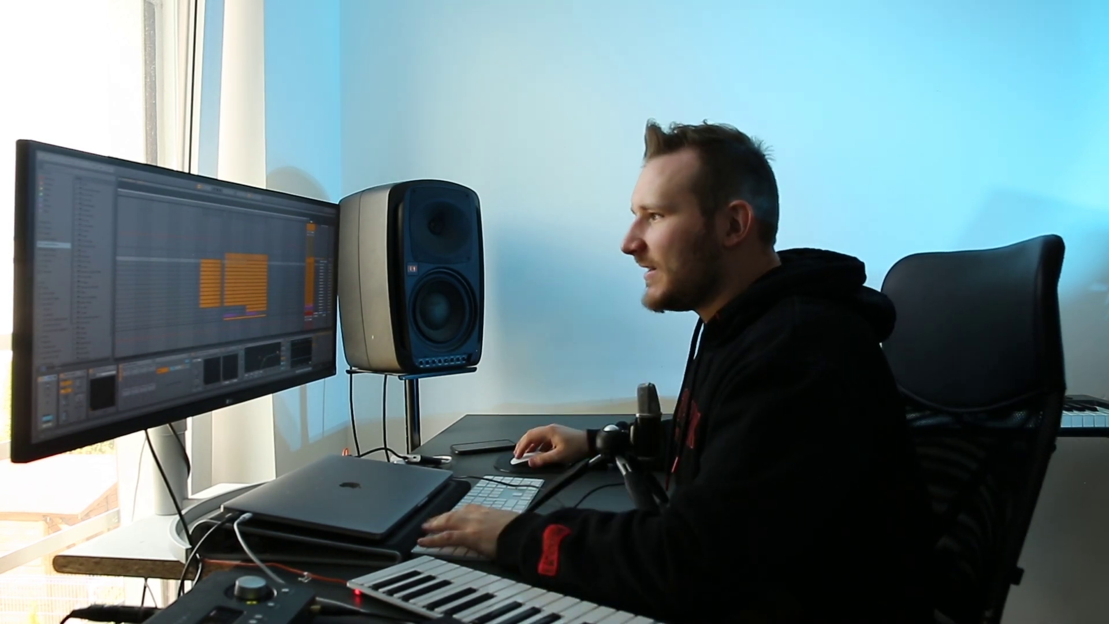
key(shift+Tab)
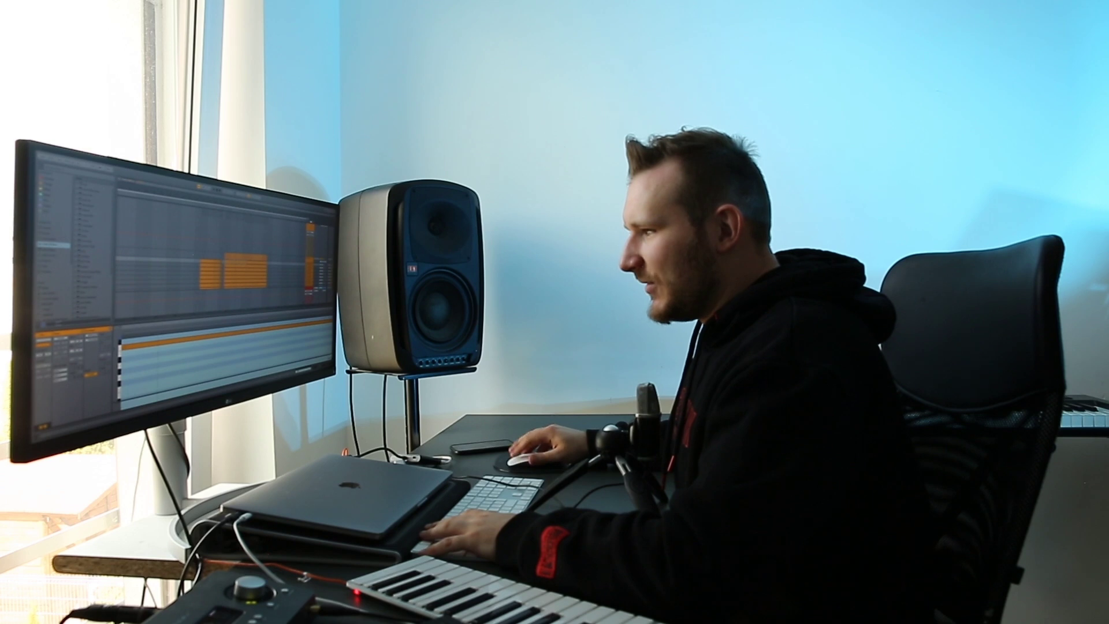
scroll(224, 361, down, 3)
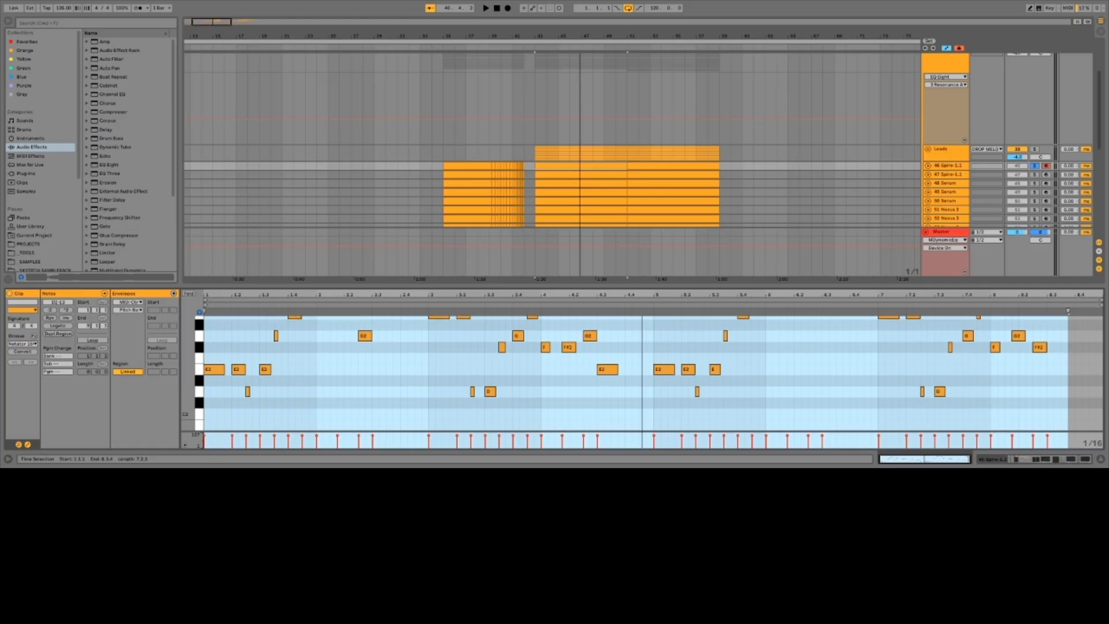
scroll(636, 373, up, 3)
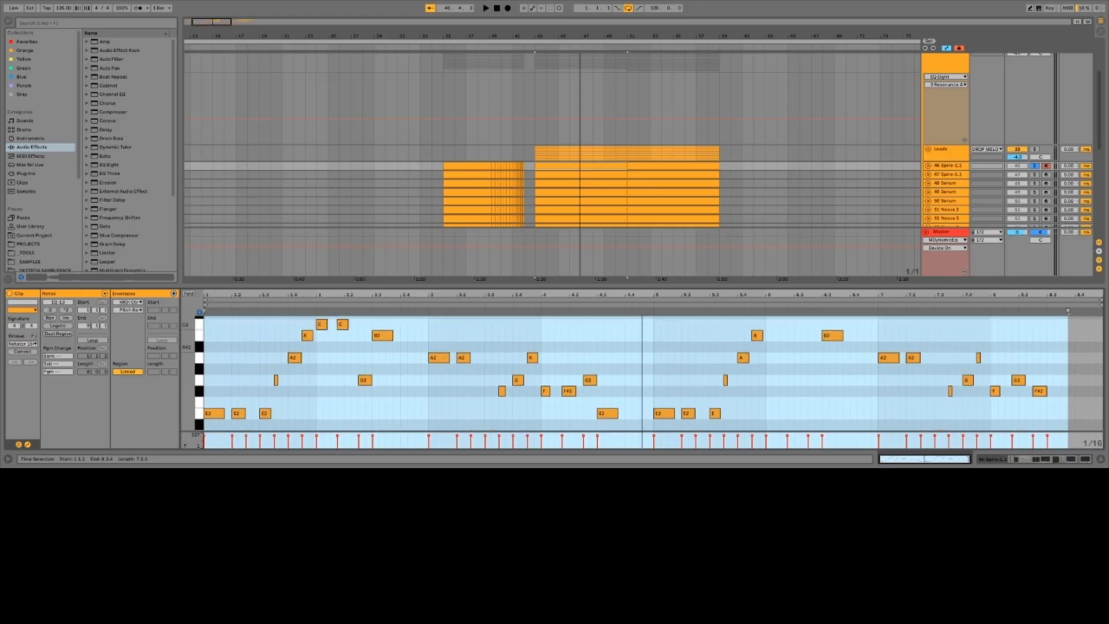
key(shift+Tab)
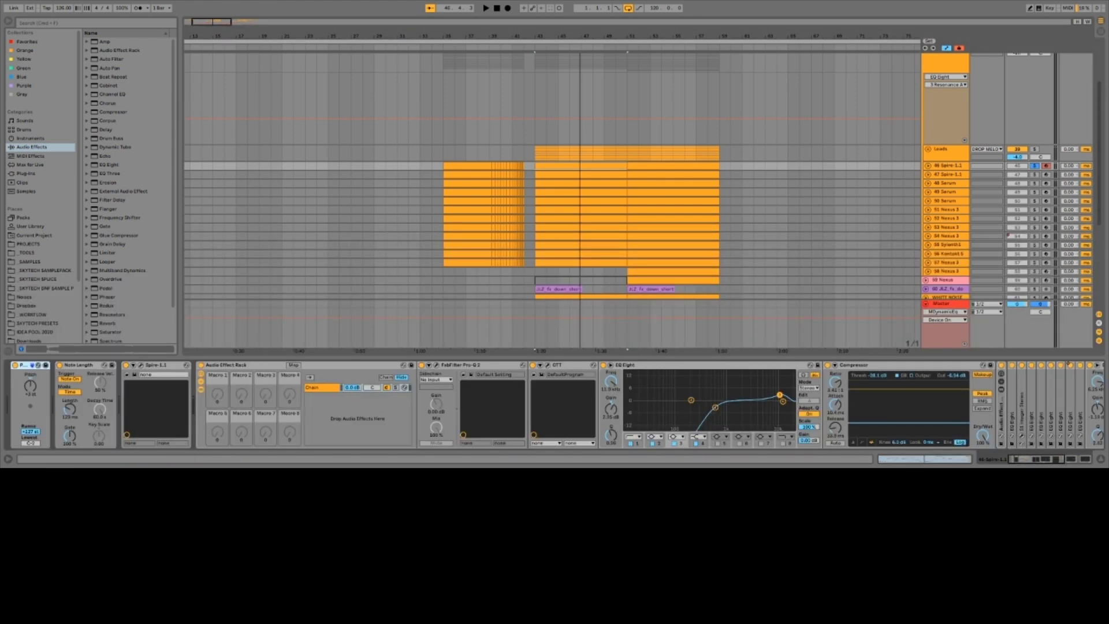
Audition the lowest Nexus layer and the soloed Kontakt layer of the drop leads.
click(946, 262)
click(946, 271)
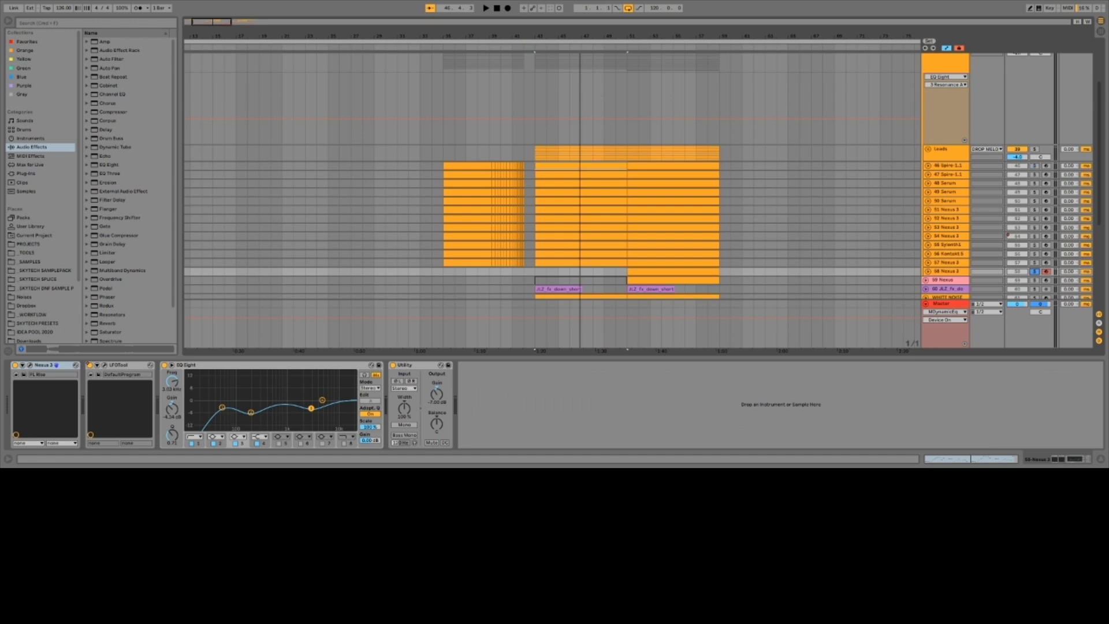
key(space)
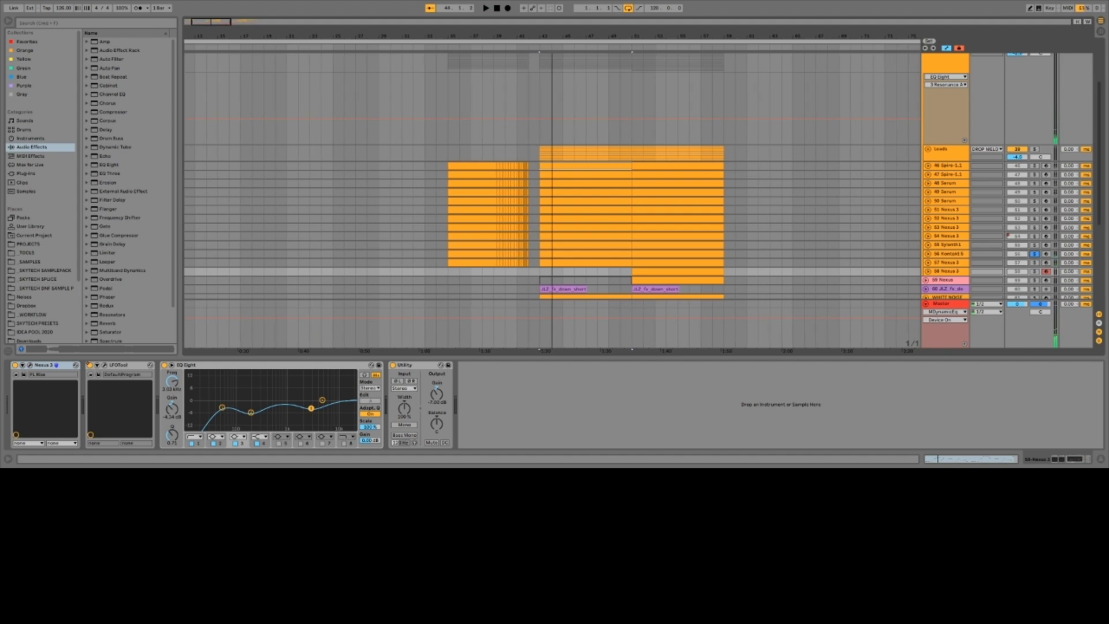
click(946, 254)
key(space)
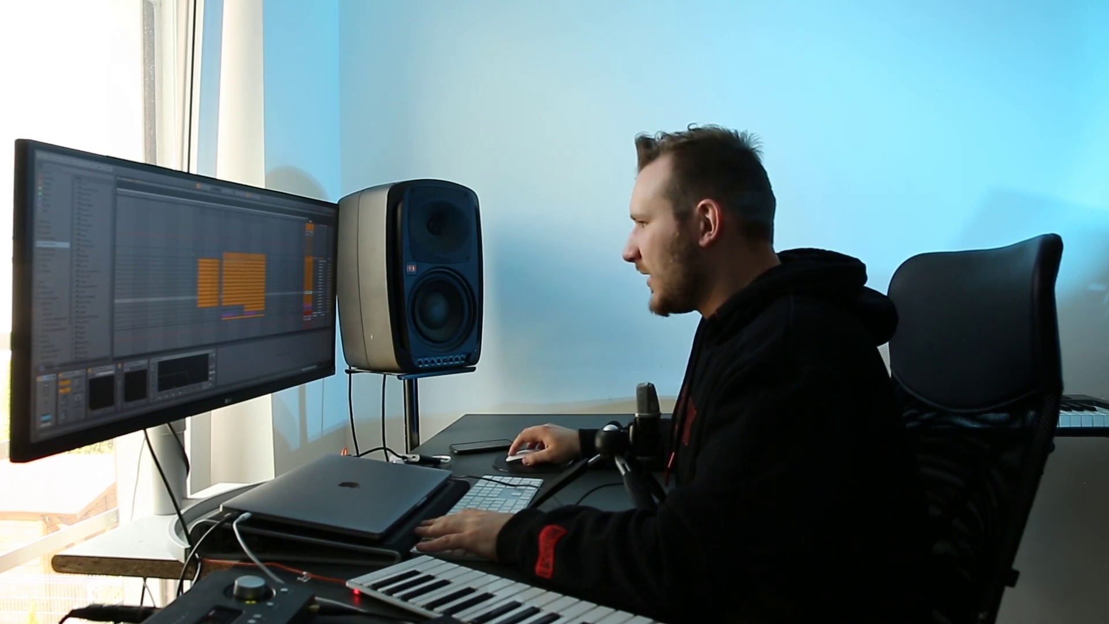
Review the device chains of the Leads group and the 50 Serum layer while auditioning the drop.
scroll(192, 254, up, 2)
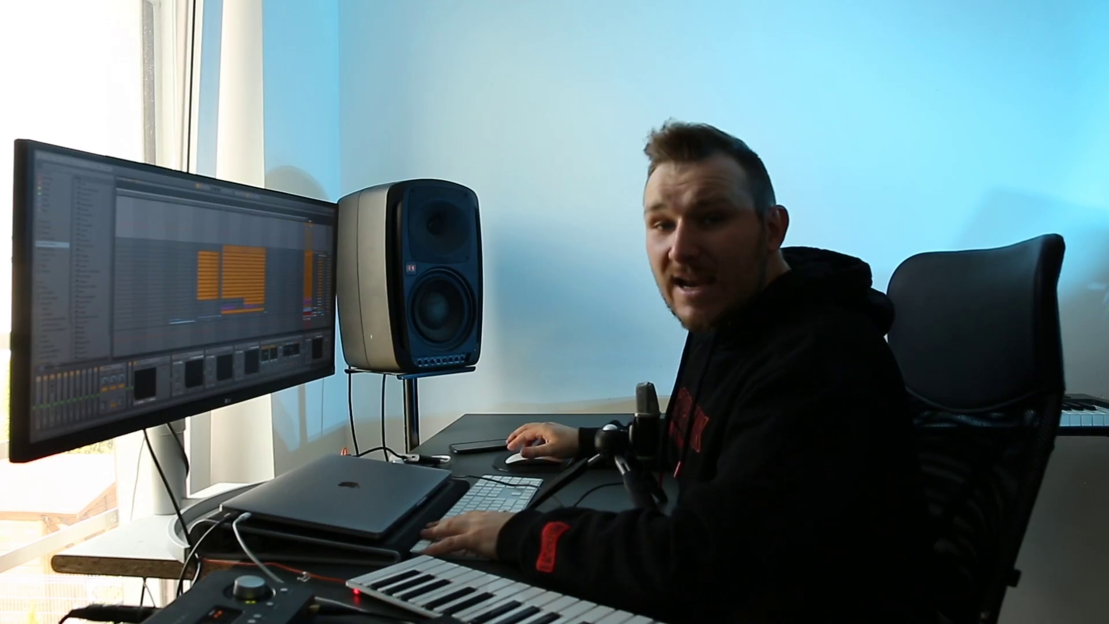
click(308, 267)
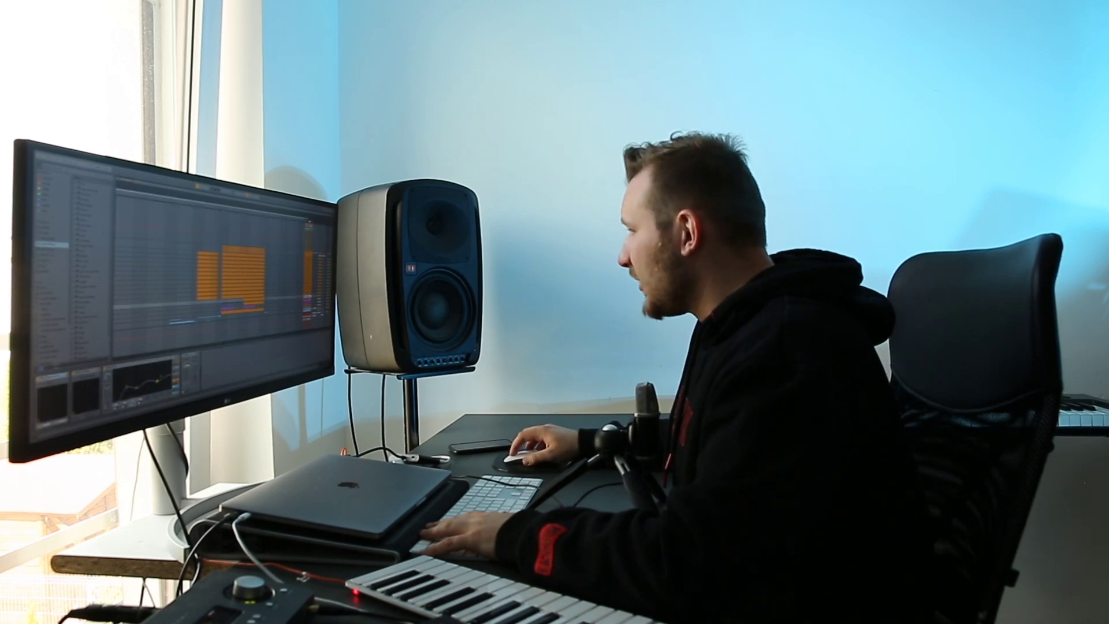
click(307, 271)
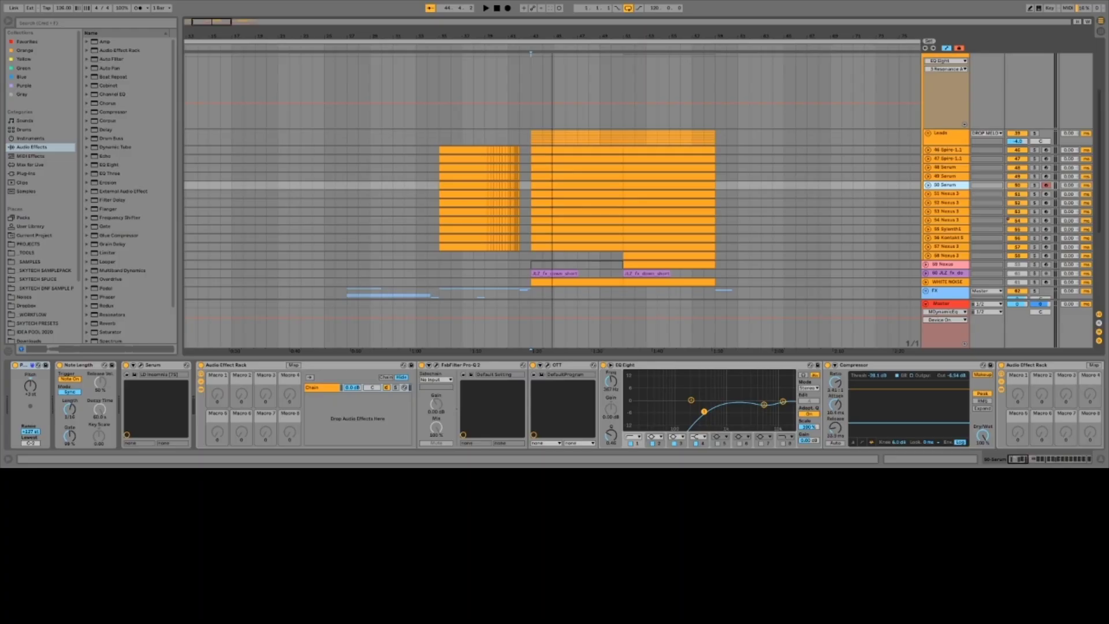
key(space)
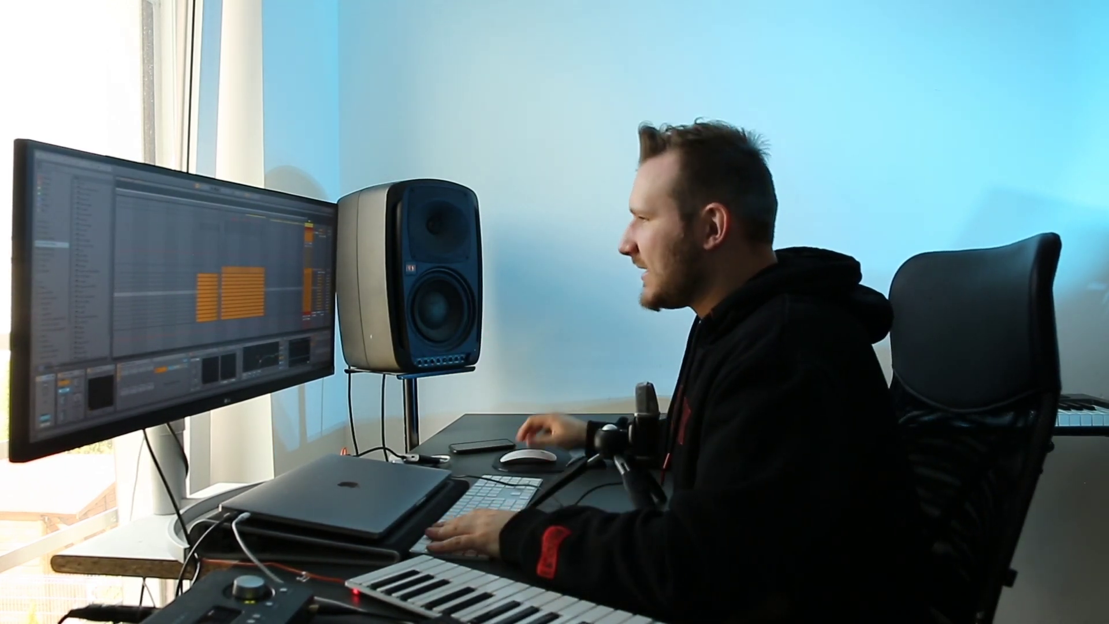
Collapse the DROP MELODY group and expand the KICK group in the arrangement.
click(307, 226)
scroll(222, 254, up, 3)
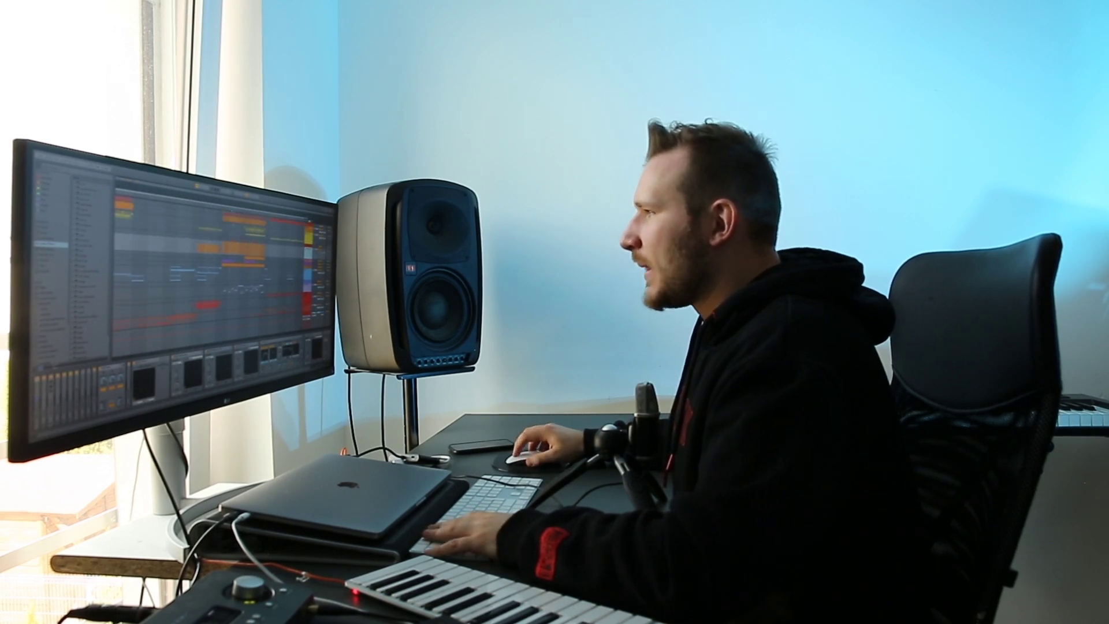
click(308, 253)
scroll(222, 254, up, 2)
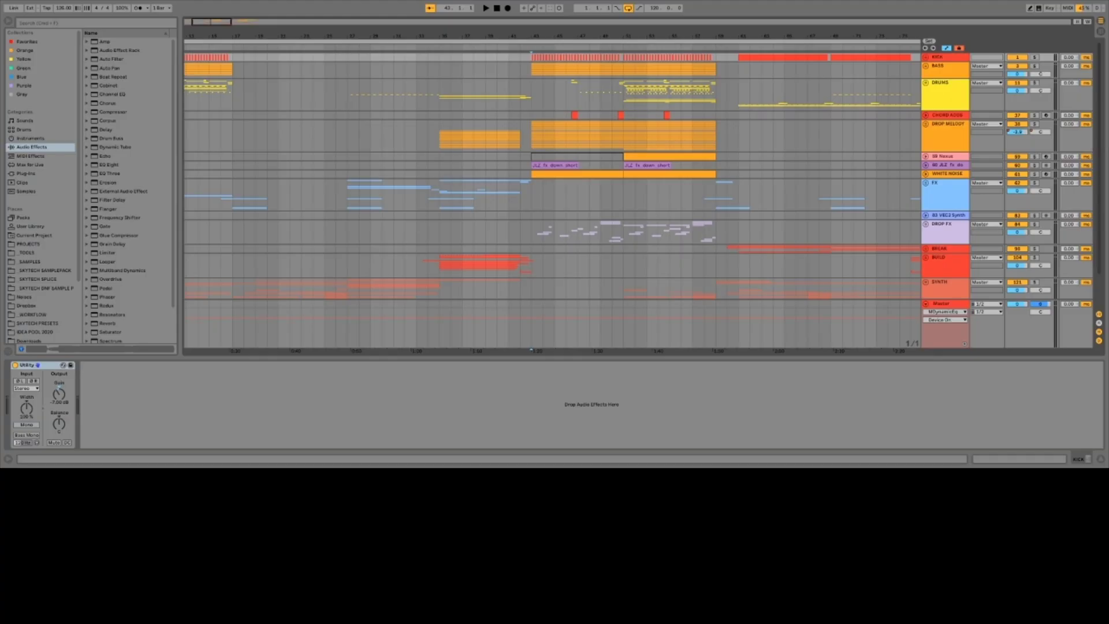
scroll(551, 173, up, 2)
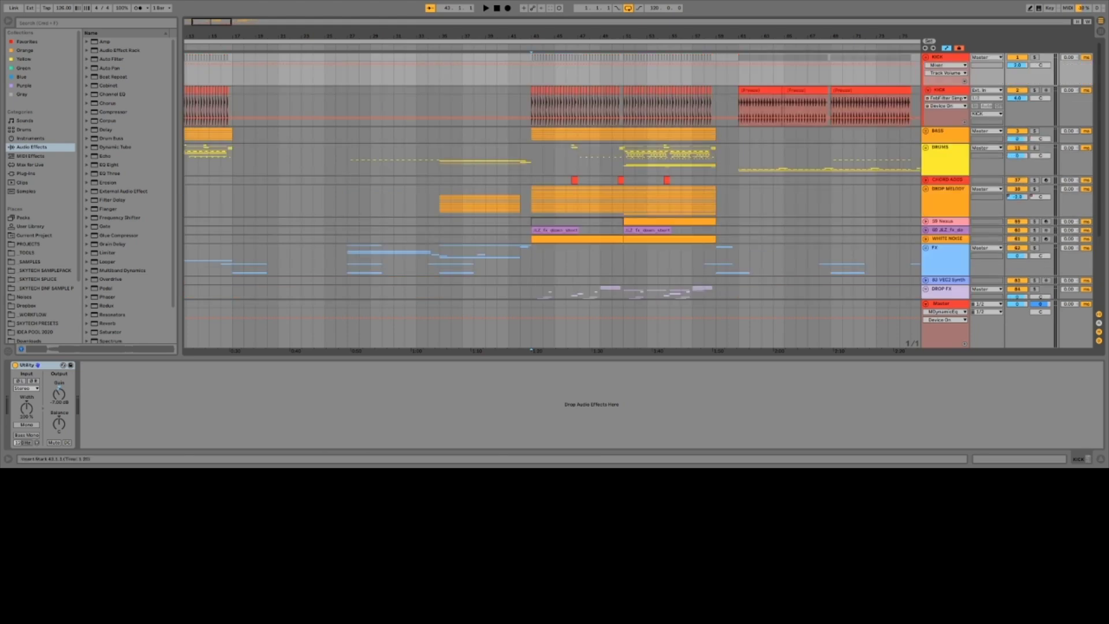
Play the soloed kick from the start of the drop at bar 43.
scroll(552, 202, left, 1)
click(418, 110)
scroll(418, 110, right, 1)
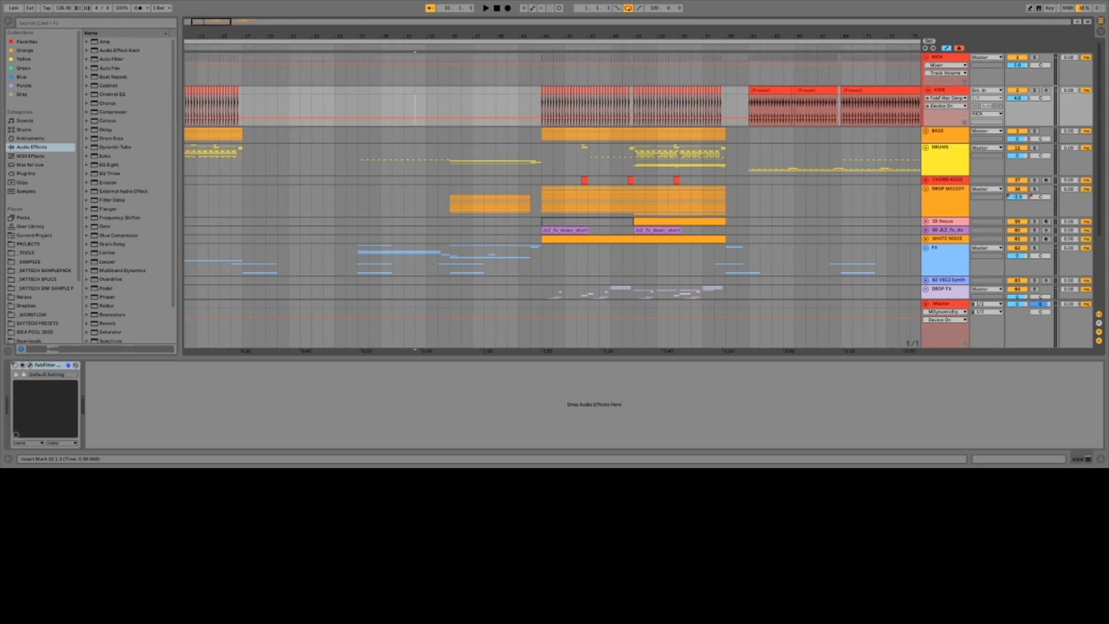
scroll(551, 194, left, 1)
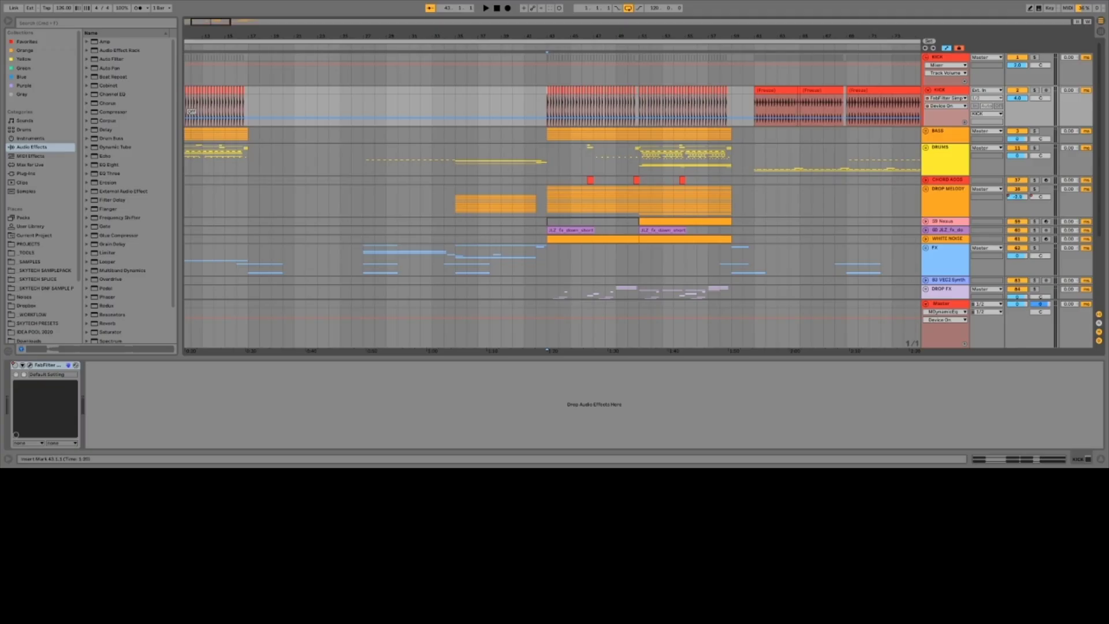
key(space)
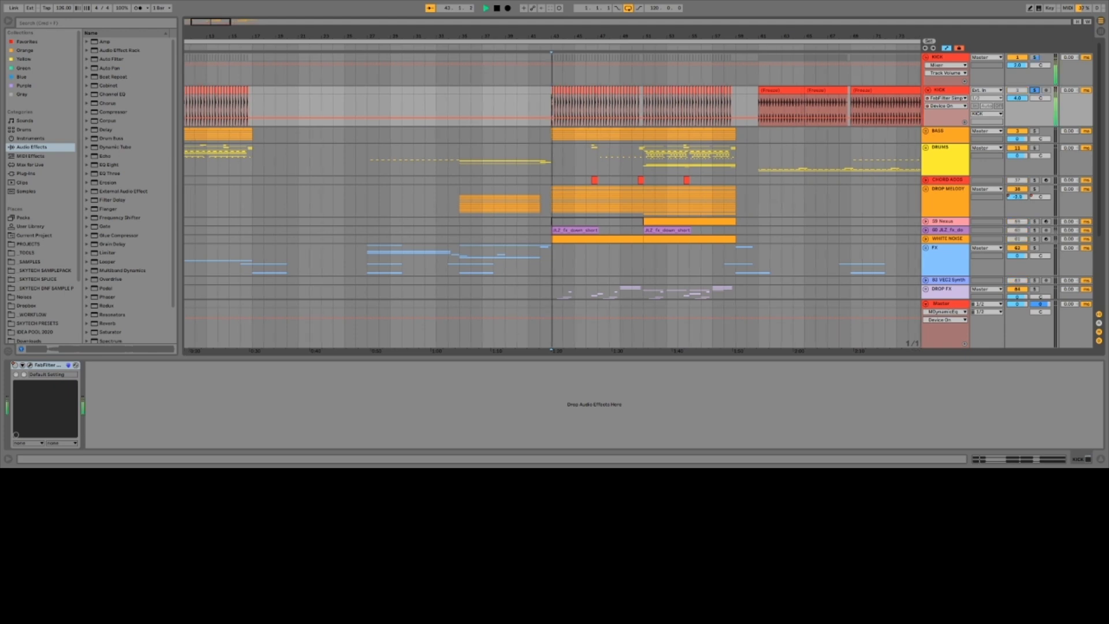
Expand the BASS group and audition its layers together with the DROP MELODY group soloed.
key(u)
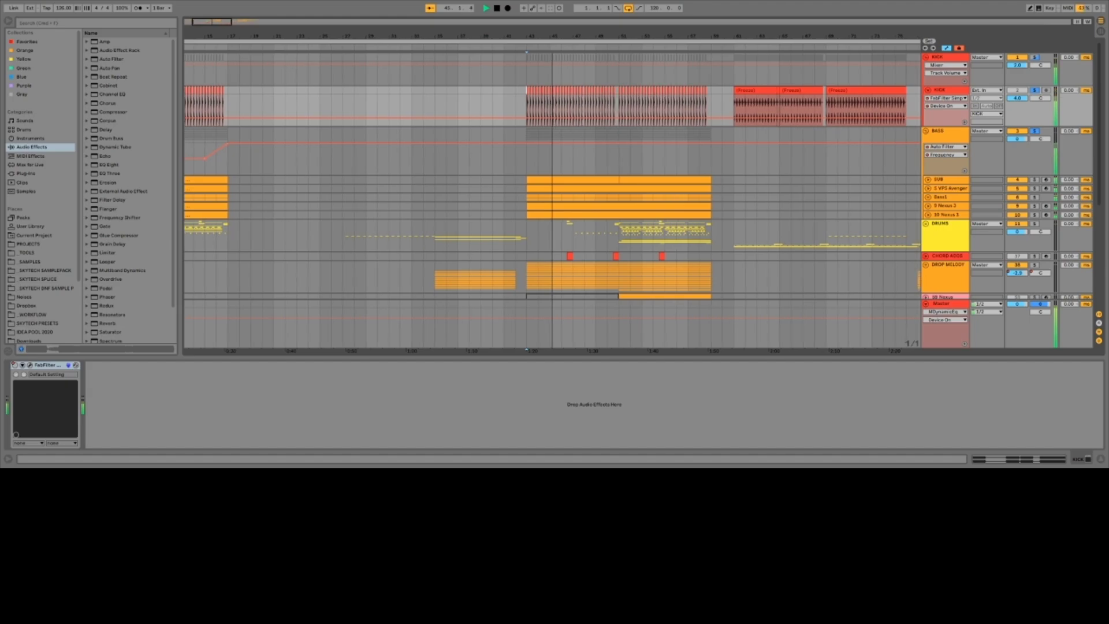
key(Down)
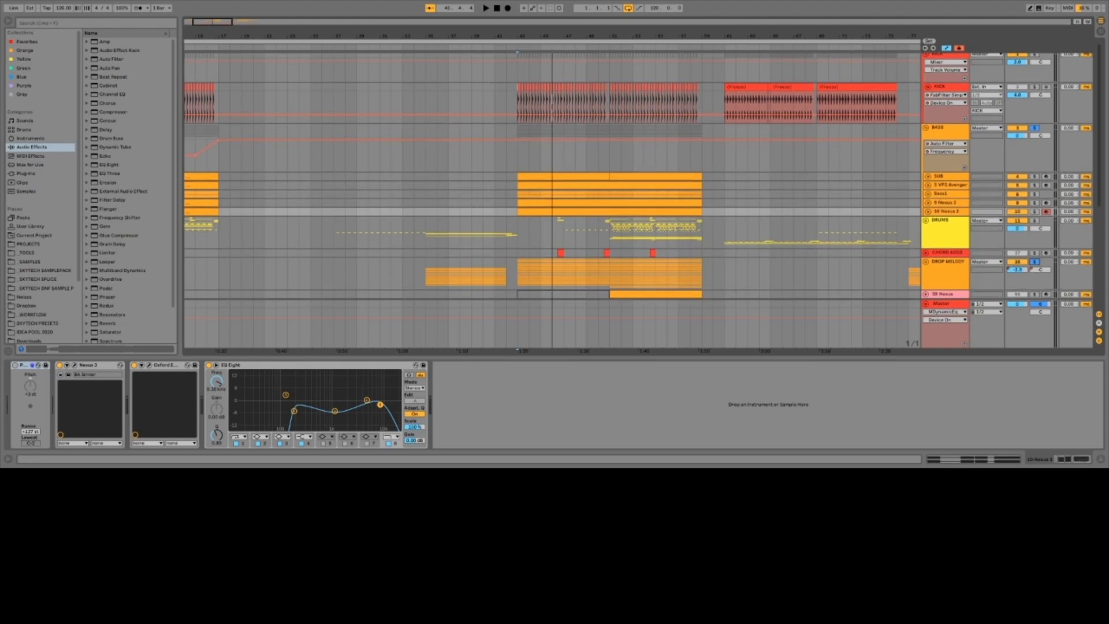
key(space)
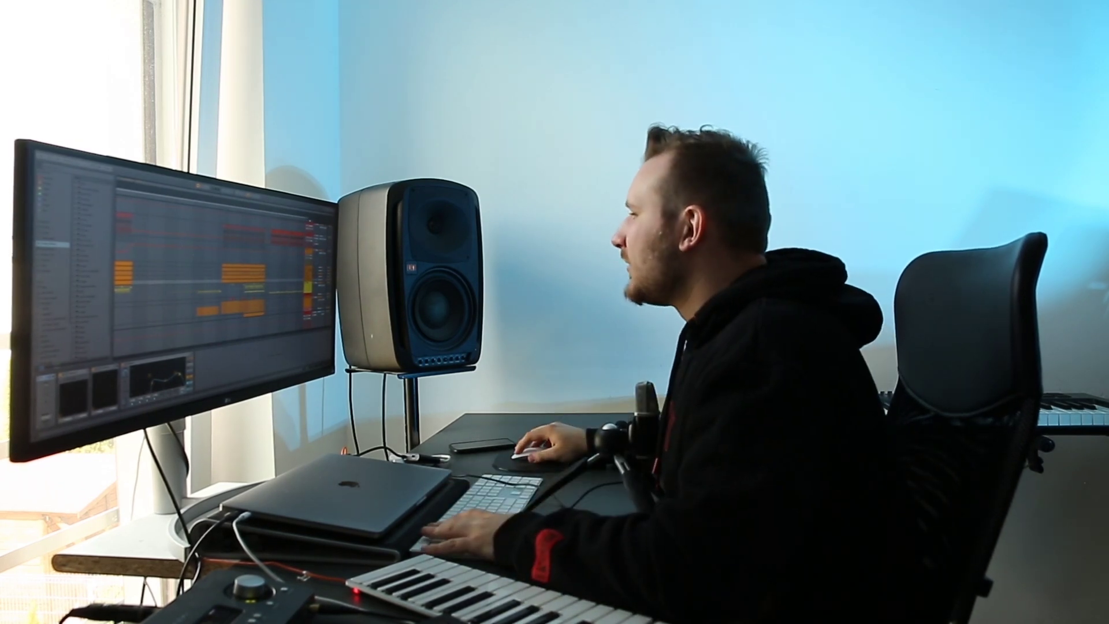
Open the VPS Avenger bass clip in the drop and audition its MIDI notes.
double_click(229, 269)
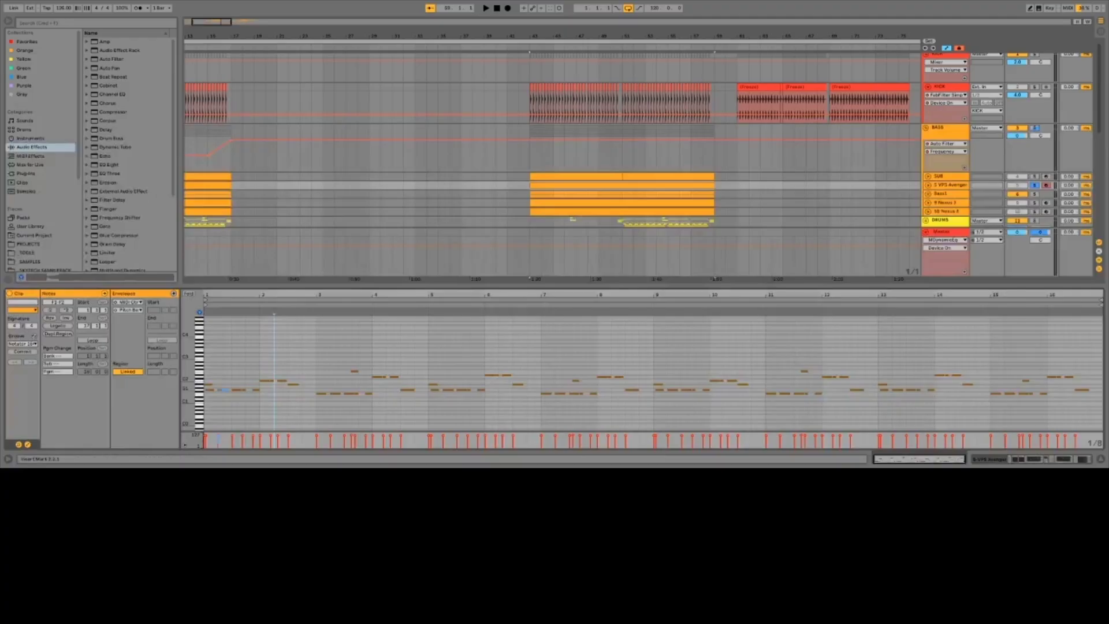
scroll(653, 373, up, 3)
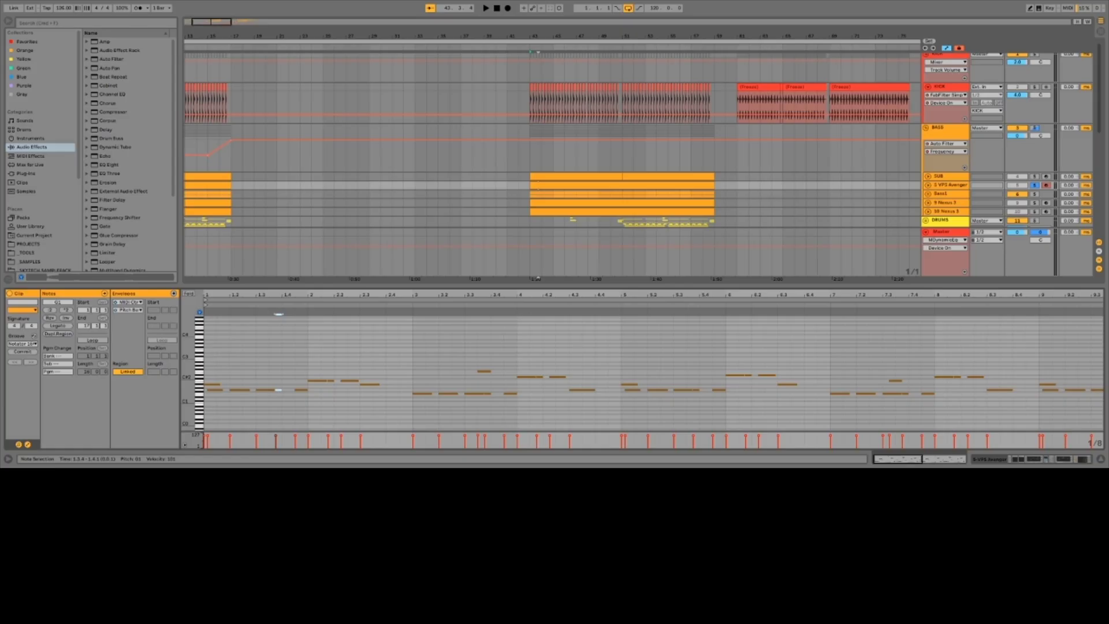
key(space)
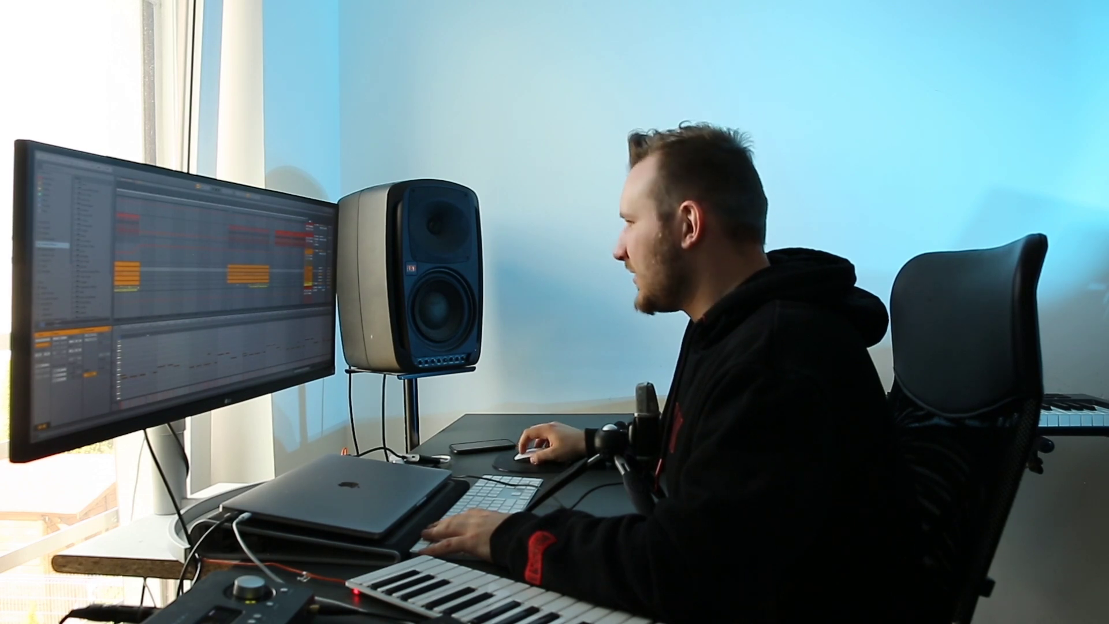
Show the clips of several bass layers together in the MIDI editor and play them from the drop.
key(super+d)
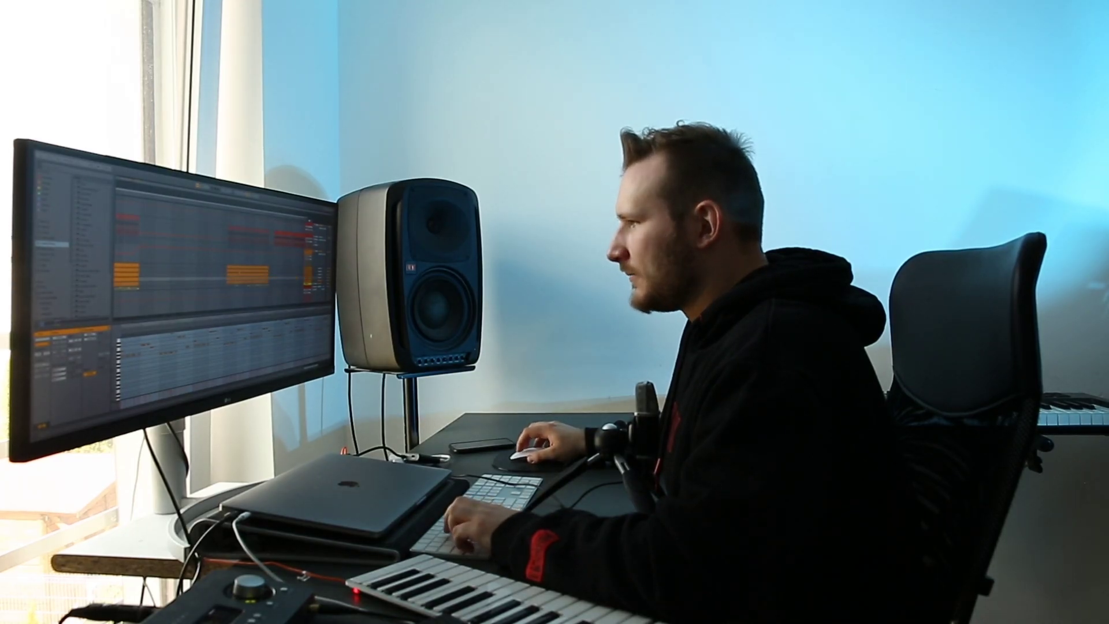
click(247, 274)
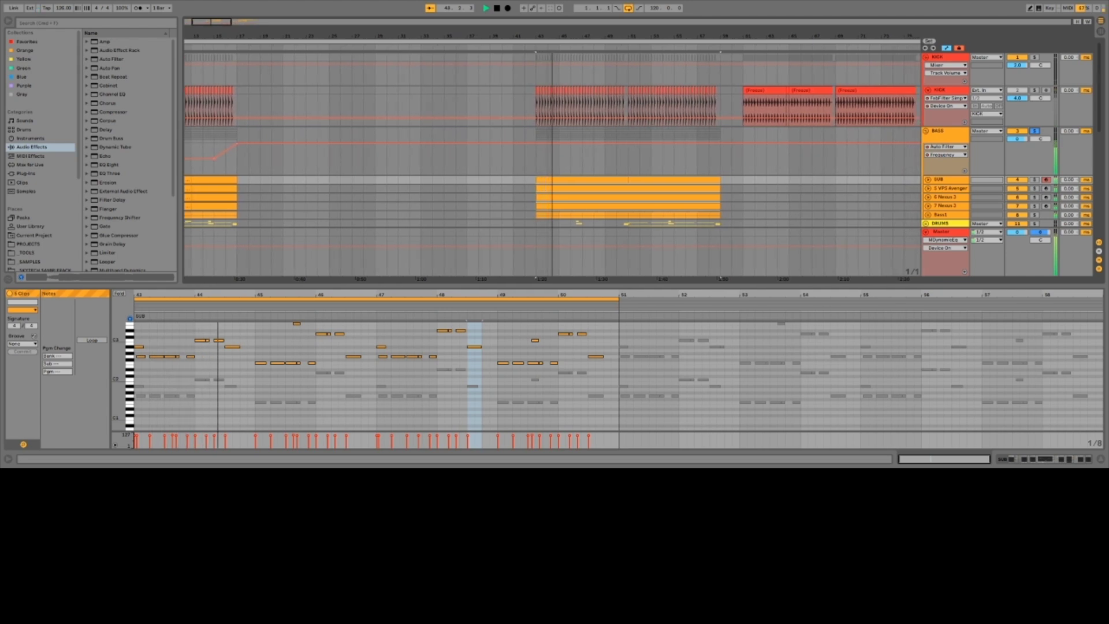
key(space)
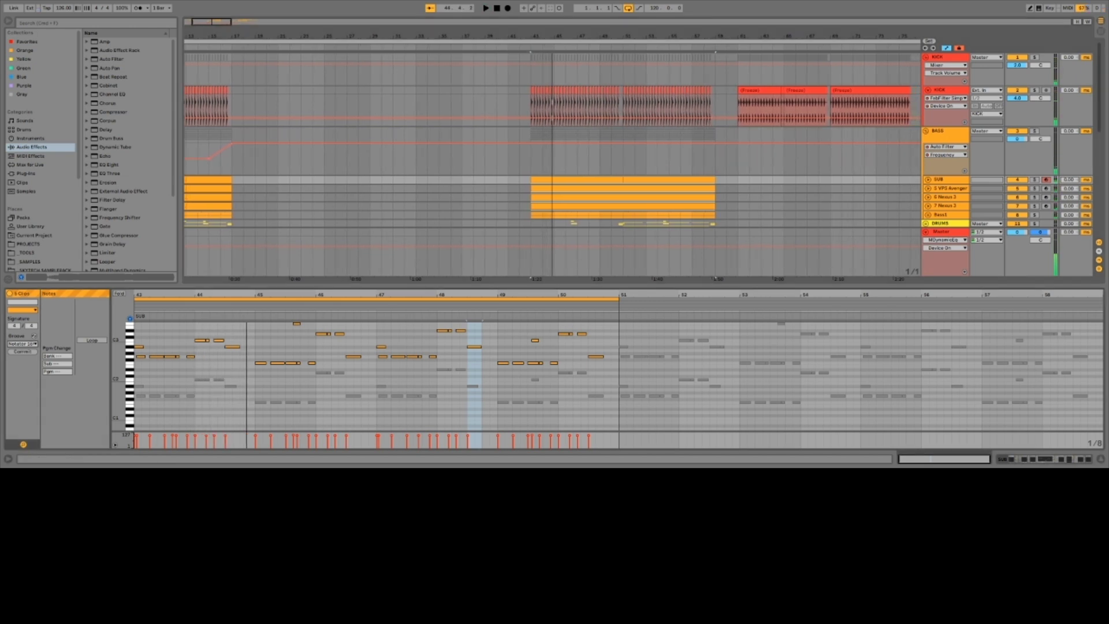
key(space)
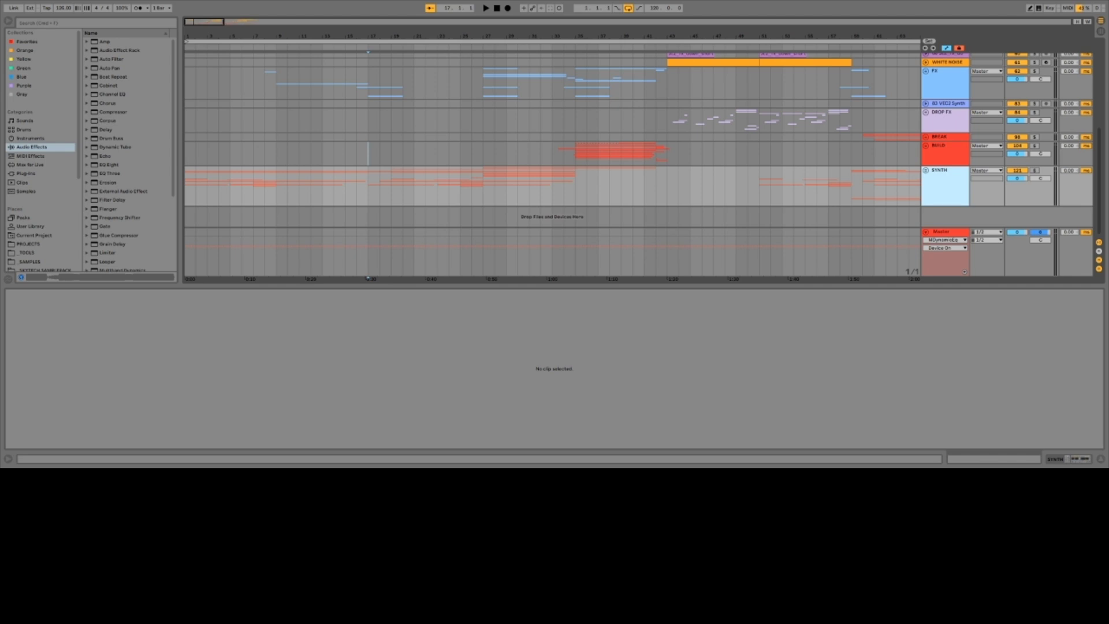
Solo and expand the SYNTH group, and inspect the atmosphere and KSHMR ambience samples in the break.
key(s)
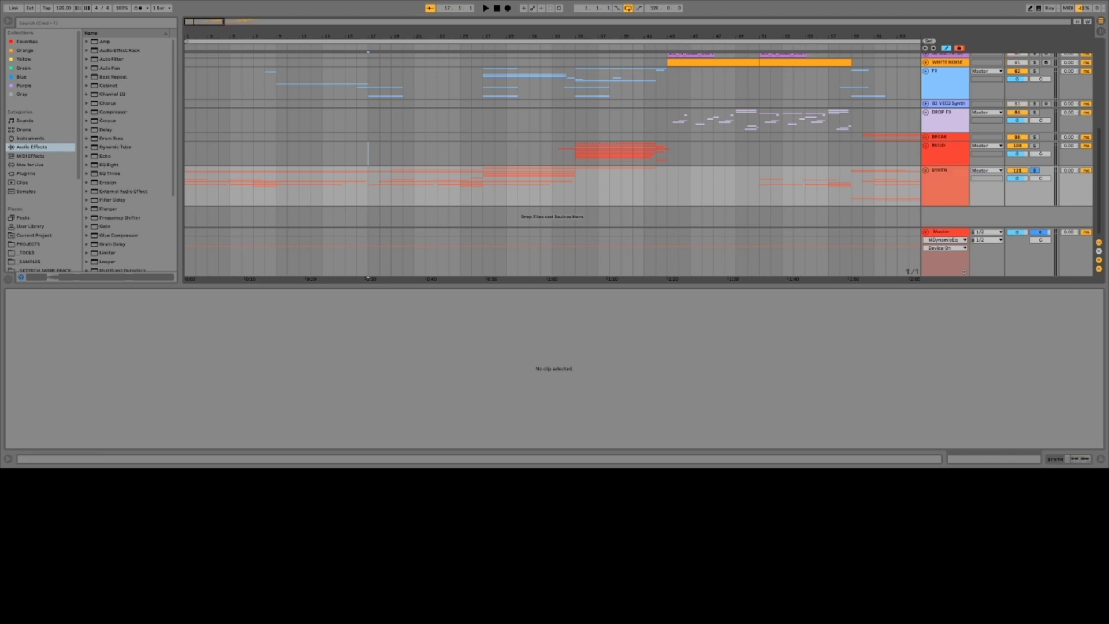
key(u)
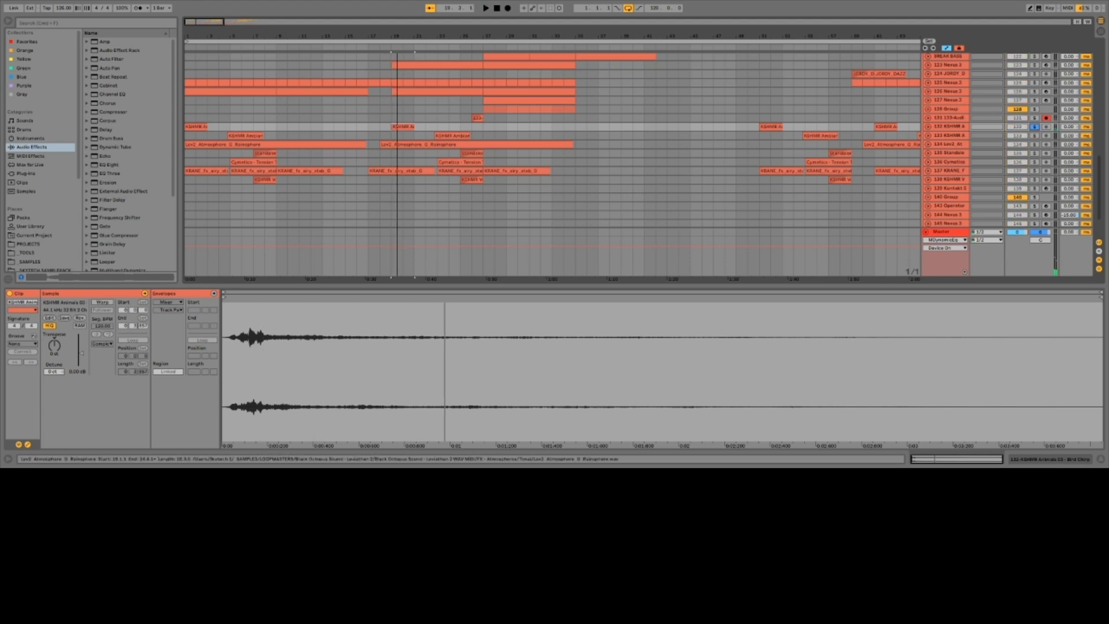
click(448, 144)
click(451, 135)
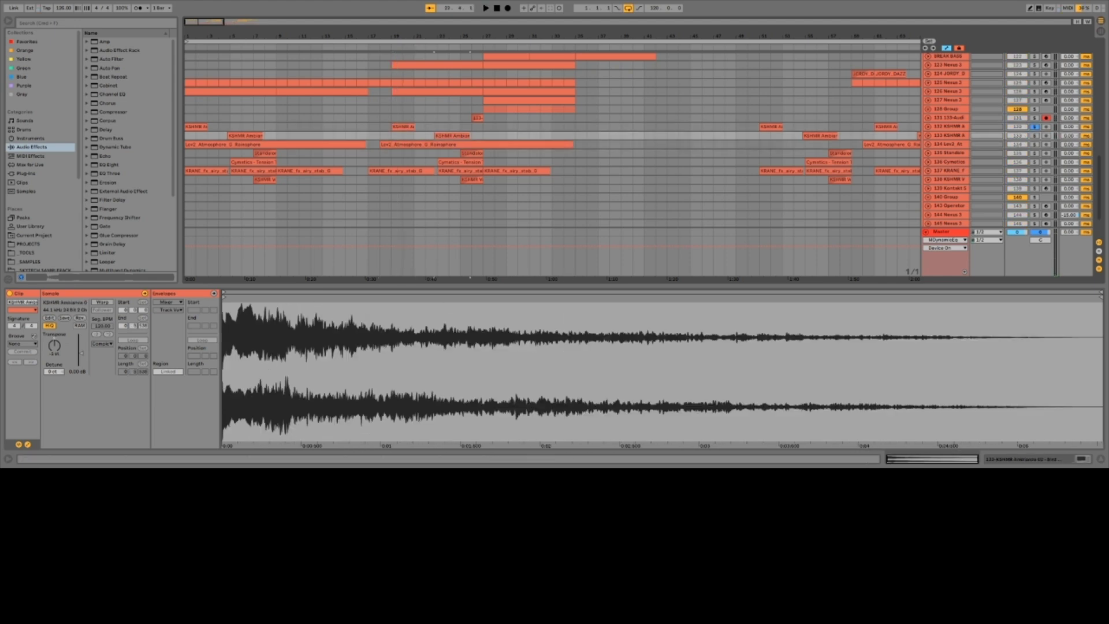
Open the Nexus chord clip in the break and audition the 125 Nexus layer in solo.
scroll(553, 139, up, 3)
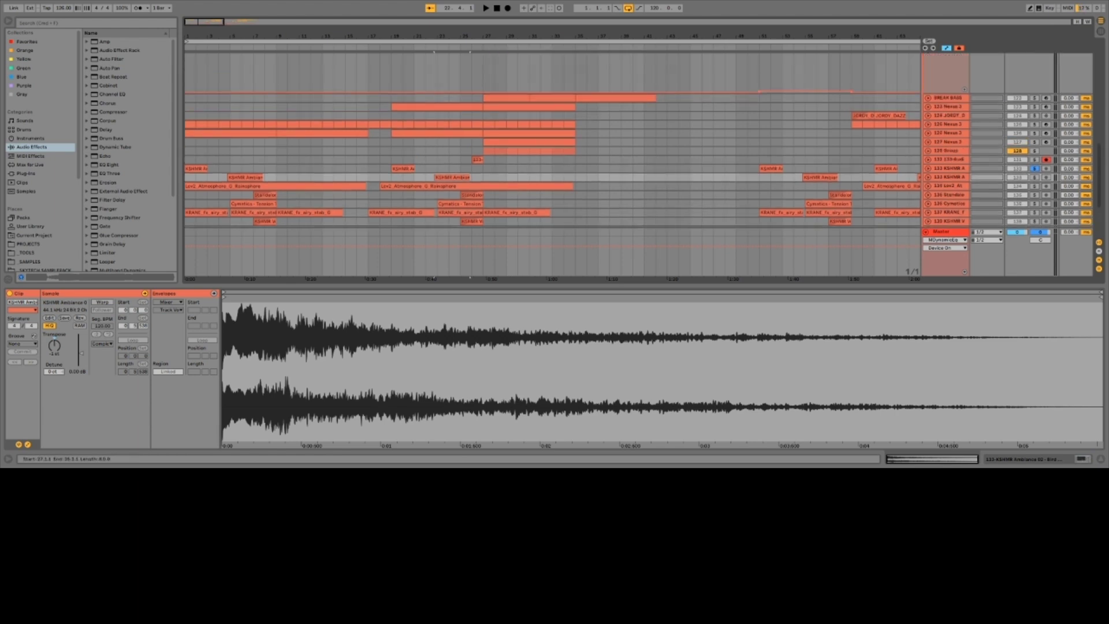
click(438, 133)
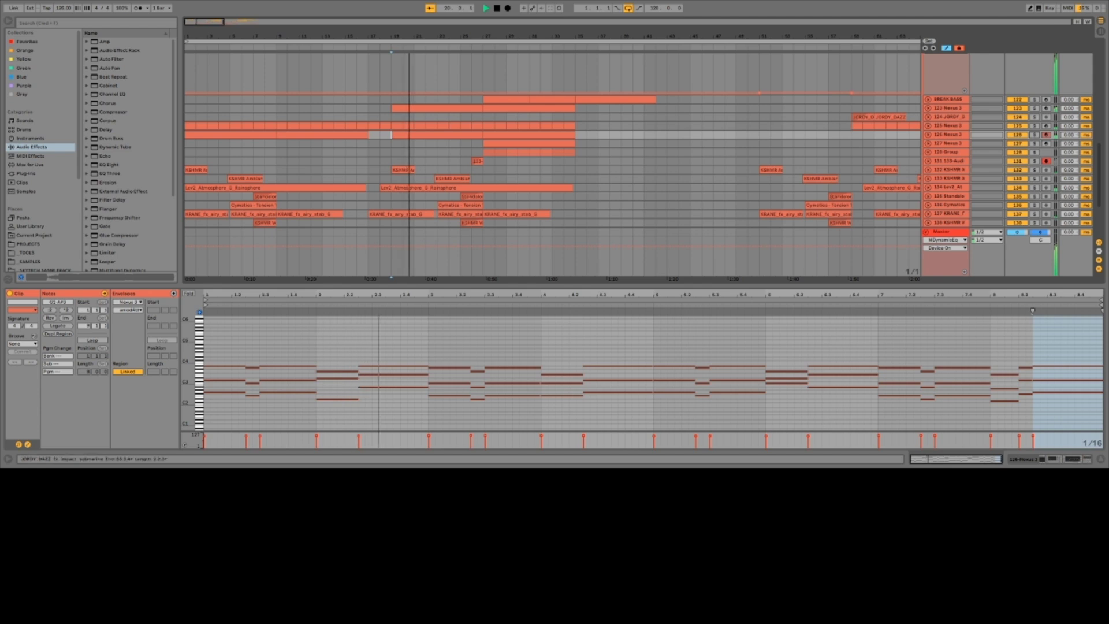
click(1034, 108)
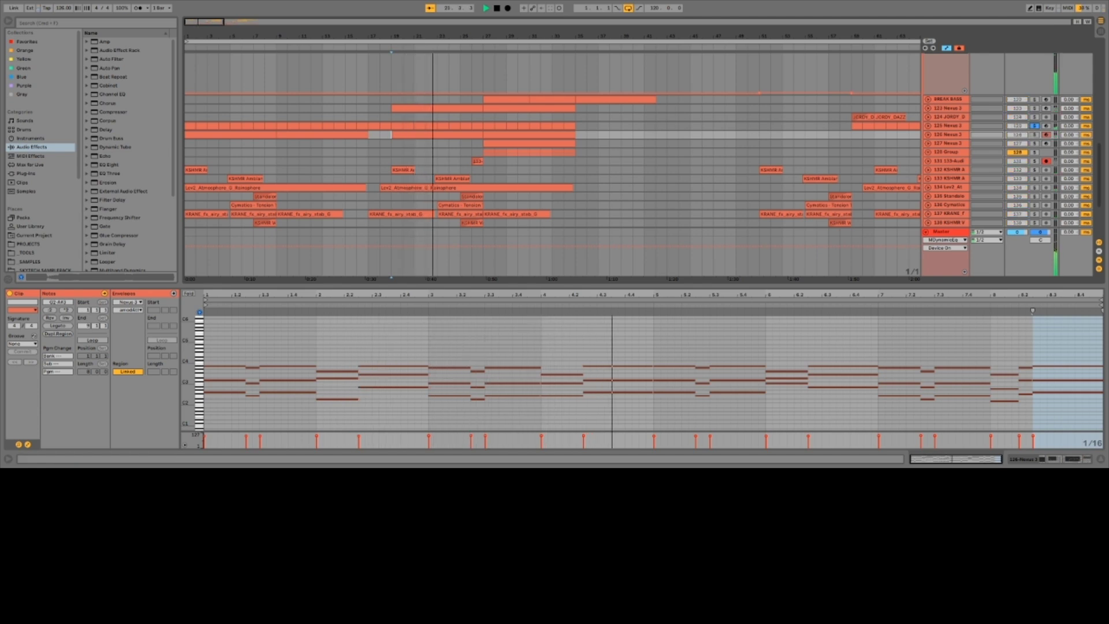
click(946, 125)
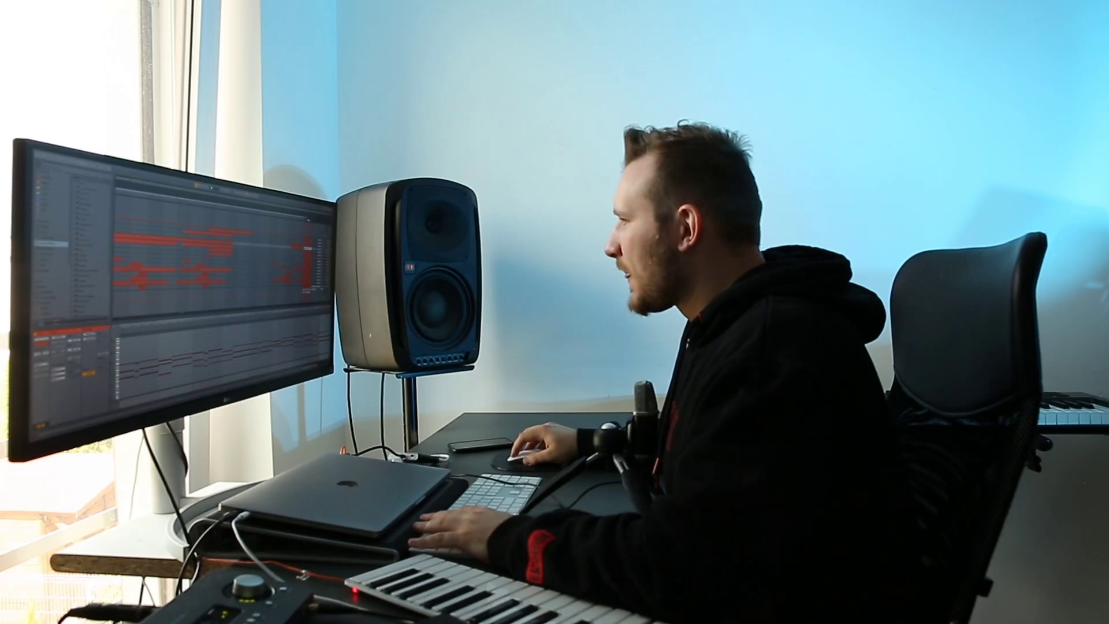